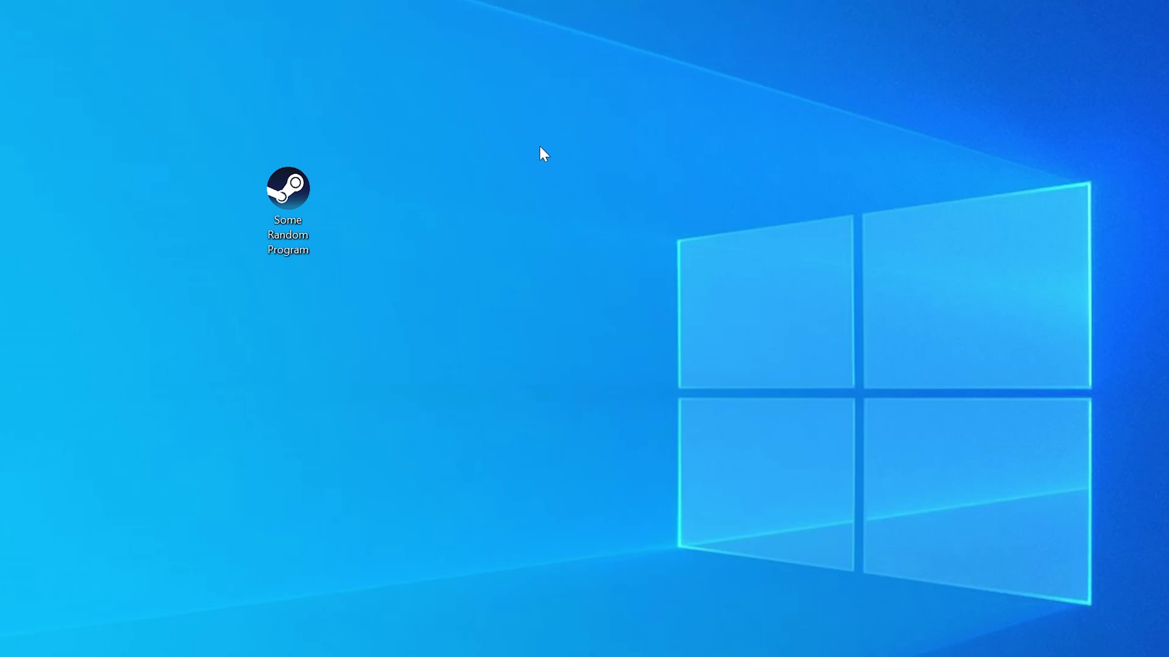
Launch the program to reproduce the missing DLL error, then check whether Windows is 32- or 64-bit.
{"action": "double_click", "coordinate": [306, 194]}
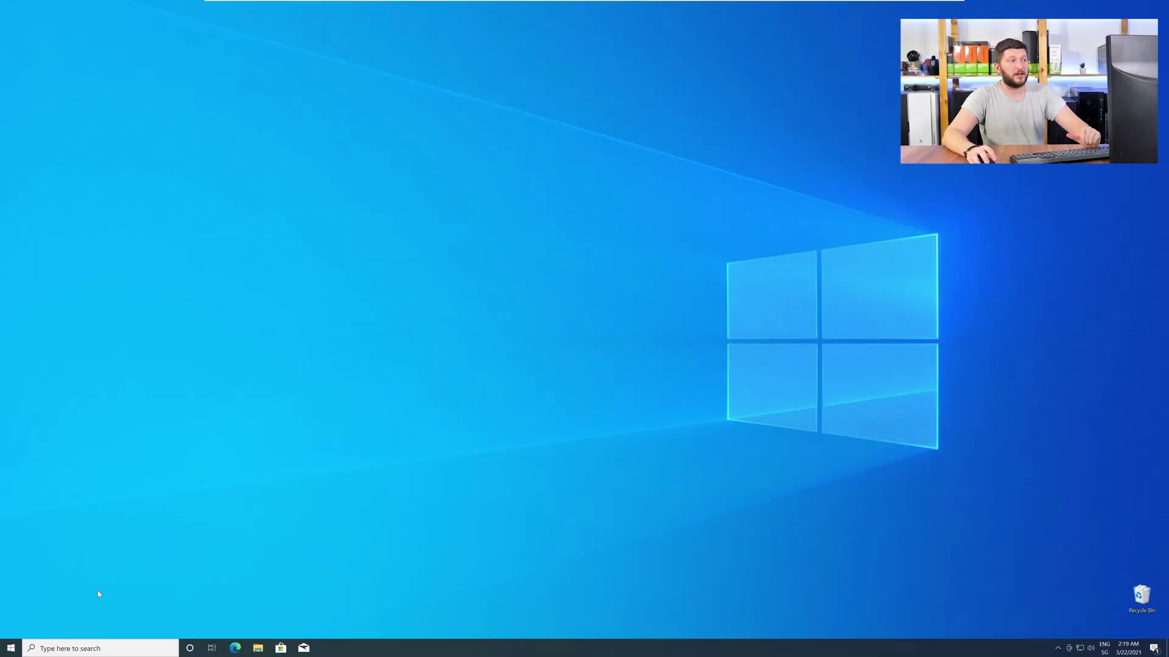
{"action": "right_click", "coordinate": [7, 650]}
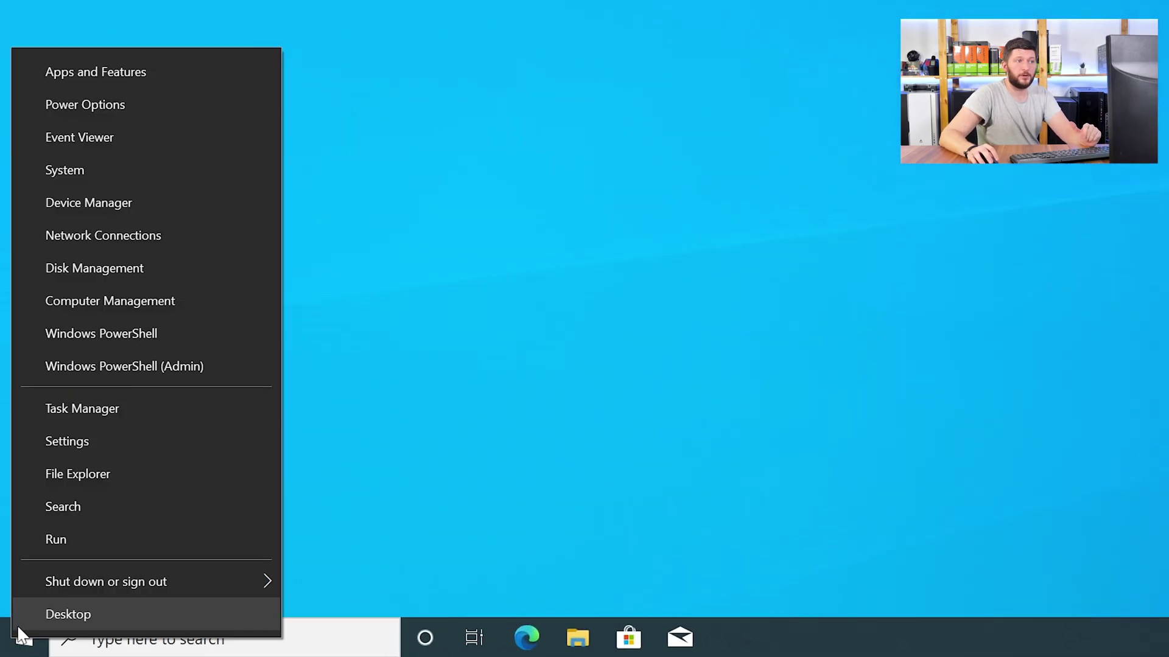
{"action": "left_click", "coordinate": [139, 175]}
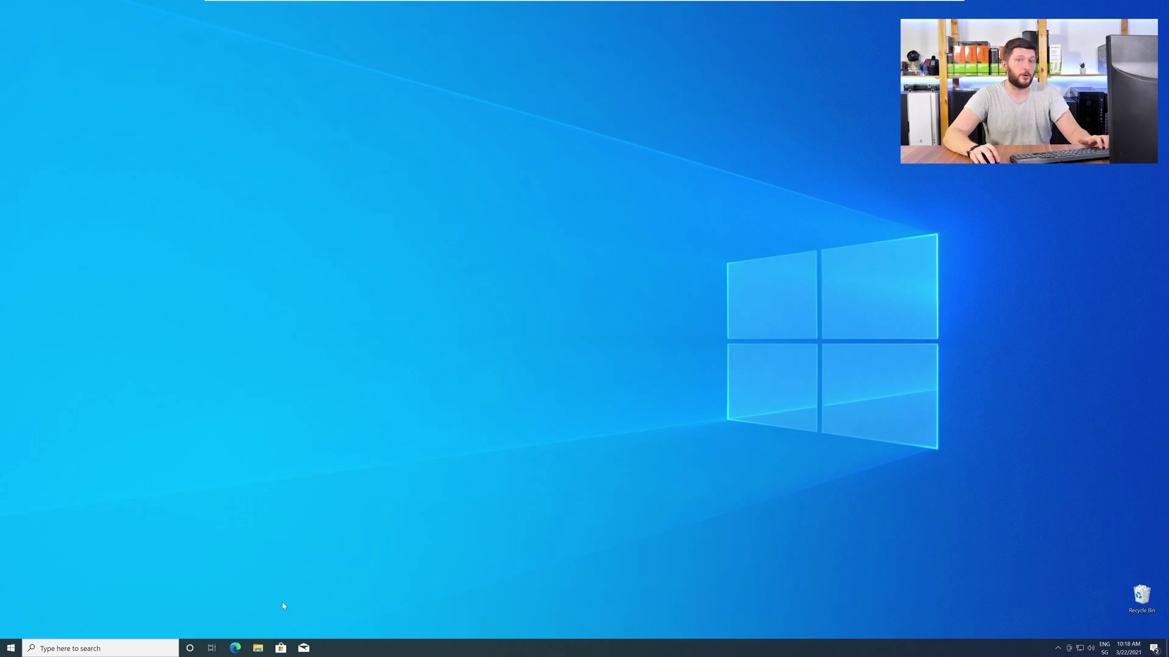
Get the 32-bit and 64-bit api-ms-win-crt-multibyte DLL zips from STS Tutorial and open them.
{"action": "left_click", "coordinate": [234, 649]}
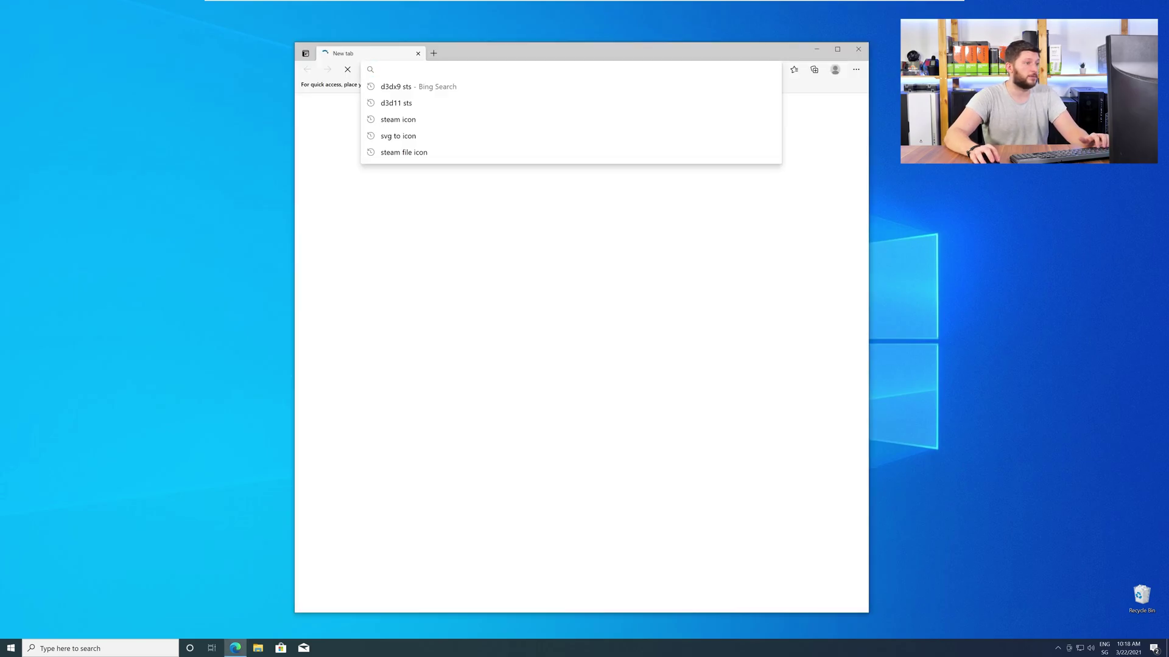
{"action": "type", "text": "https://www.sts-tutorial.com/download/api-ms-win-crt-multibyte-l1-1-0"}
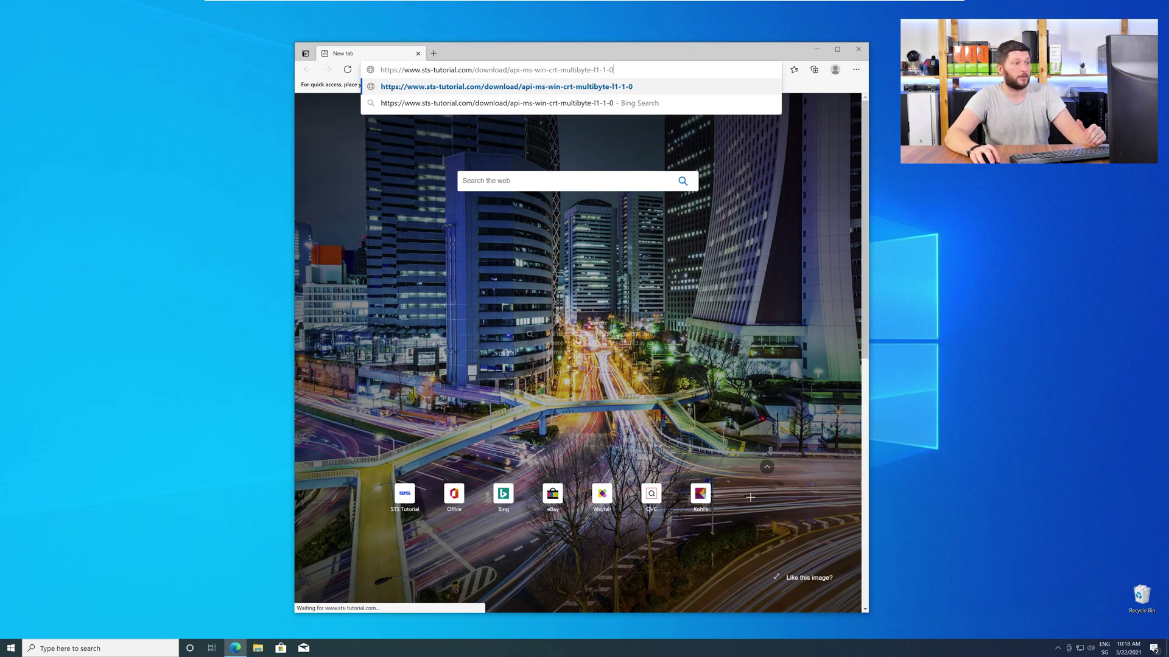
{"action": "key", "text": "Return"}
{"action": "scroll", "coordinate": [581, 356], "scroll_direction": "down", "scroll_amount": 3}
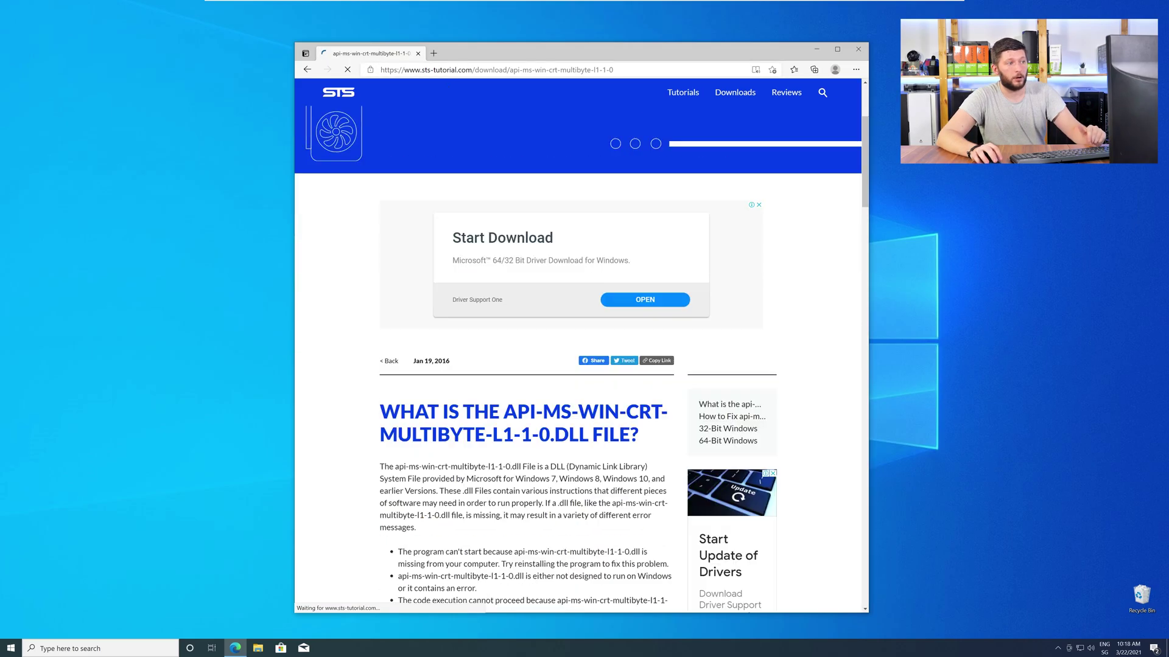
{"action": "scroll", "coordinate": [581, 356], "scroll_direction": "down", "scroll_amount": 3}
{"action": "scroll", "coordinate": [580, 356], "scroll_direction": "down", "scroll_amount": 3}
{"action": "scroll", "coordinate": [581, 356], "scroll_direction": "down", "scroll_amount": 4}
{"action": "scroll", "coordinate": [581, 356], "scroll_direction": "down", "scroll_amount": 3}
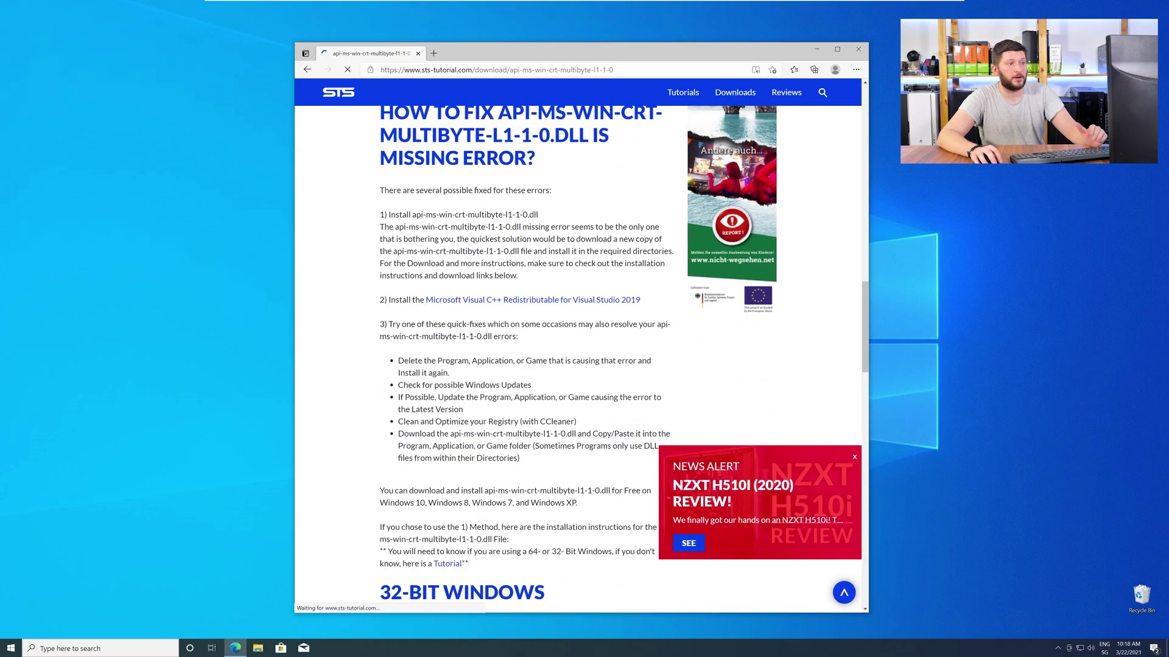
{"action": "scroll", "coordinate": [581, 356], "scroll_direction": "down", "scroll_amount": 3}
{"action": "scroll", "coordinate": [581, 356], "scroll_direction": "down", "scroll_amount": 3}
{"action": "scroll", "coordinate": [629, 292], "scroll_direction": "down", "scroll_amount": 2}
{"action": "scroll", "coordinate": [629, 293], "scroll_direction": "down", "scroll_amount": 1}
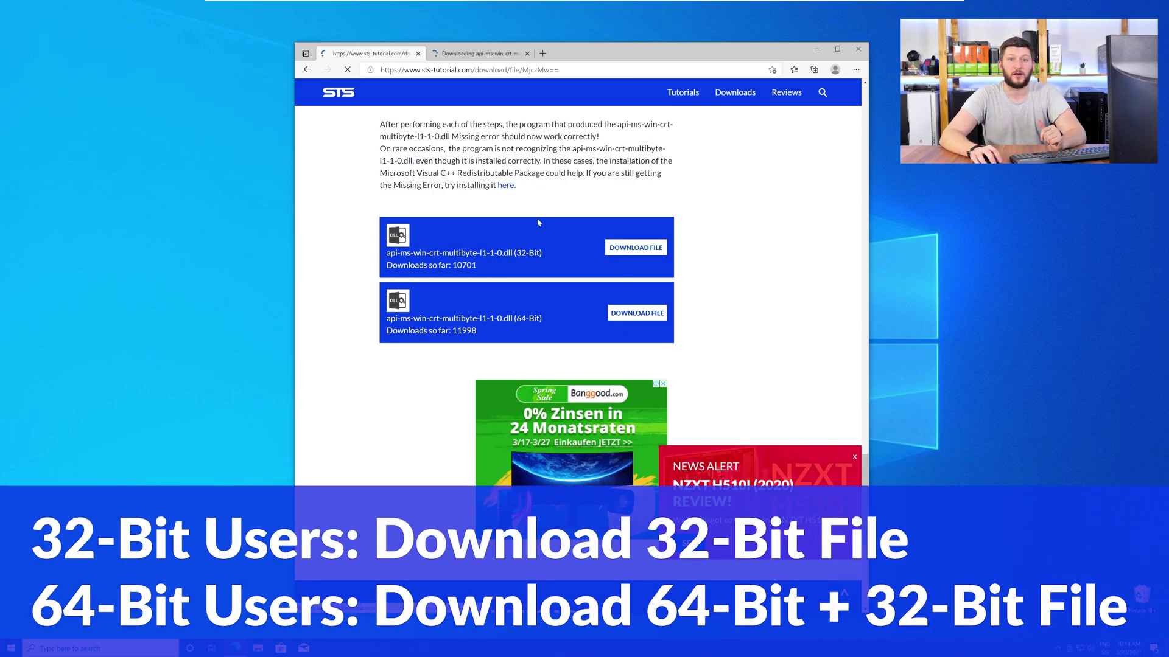
{"action": "left_click", "coordinate": [473, 55]}
{"action": "scroll", "coordinate": [529, 440], "scroll_direction": "down", "scroll_amount": 4}
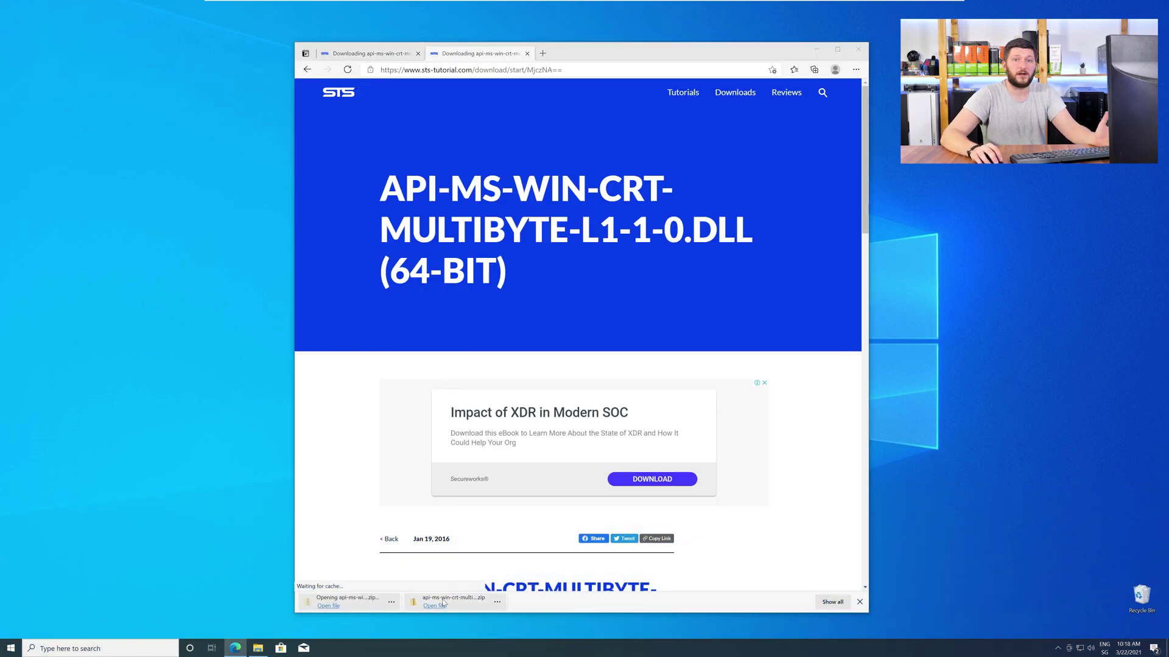
{"action": "left_click", "coordinate": [443, 604]}
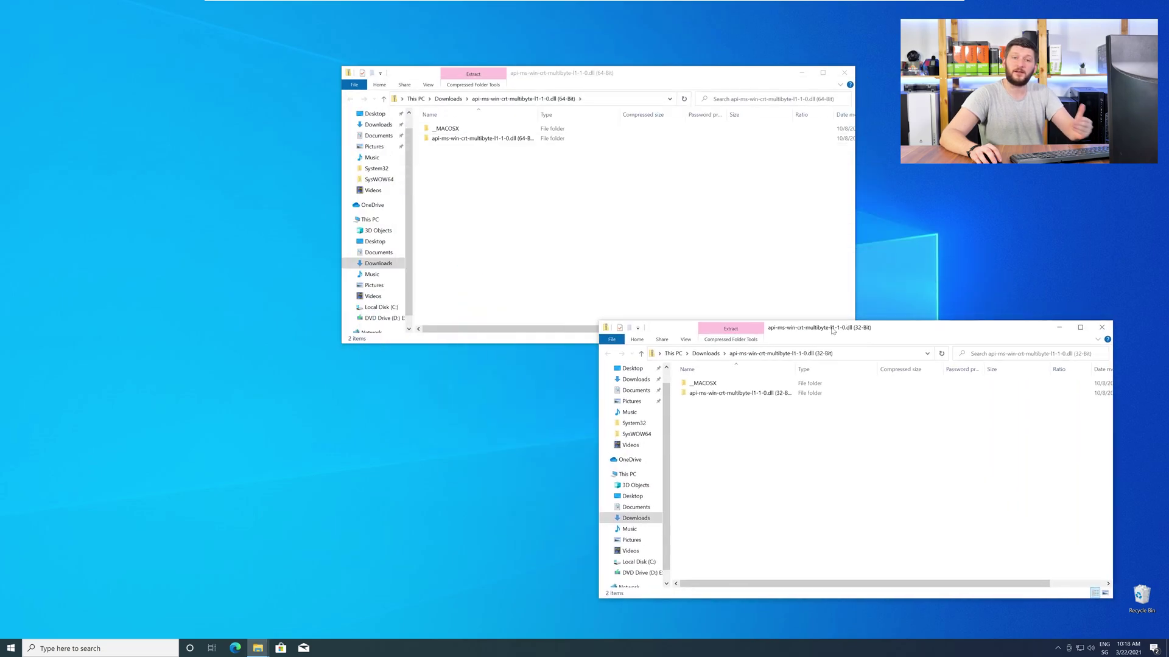
Arrange the two archive windows and open the 64-bit and 32-bit DLL folders.
{"action": "mouse_move", "coordinate": [608, 83]}
{"action": "left_mouse_down"}
{"action": "mouse_move", "coordinate": [303, 376]}
{"action": "mouse_move", "coordinate": [355, 375]}
{"action": "left_mouse_up"}
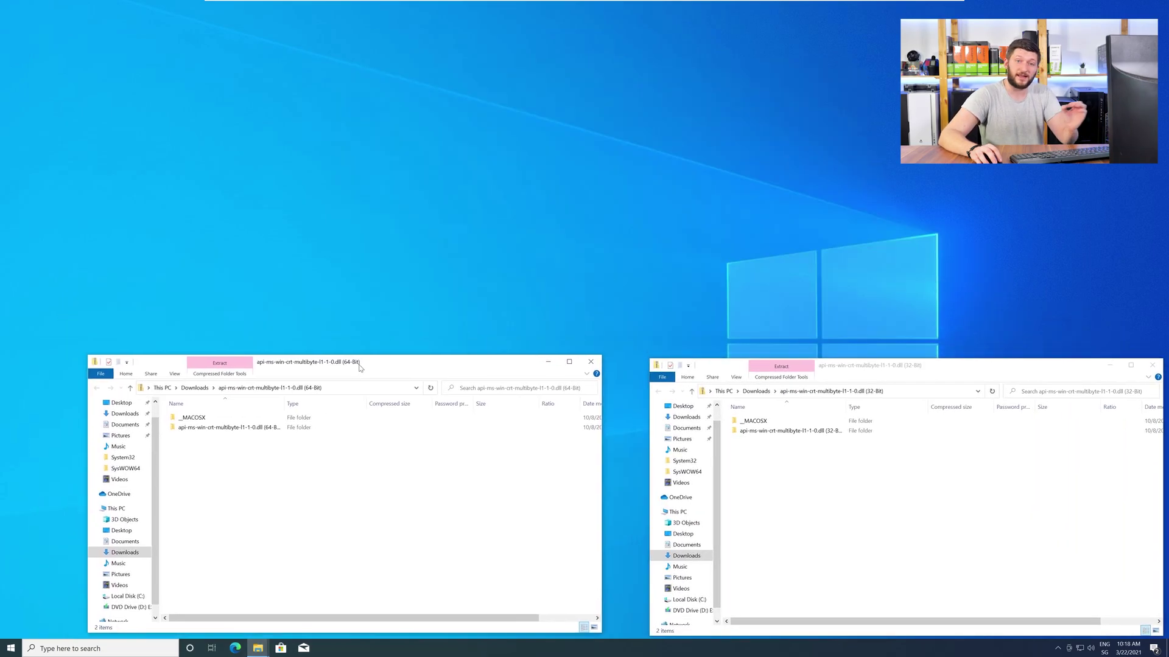
{"action": "double_click", "coordinate": [508, 429]}
{"action": "double_click", "coordinate": [743, 431]}
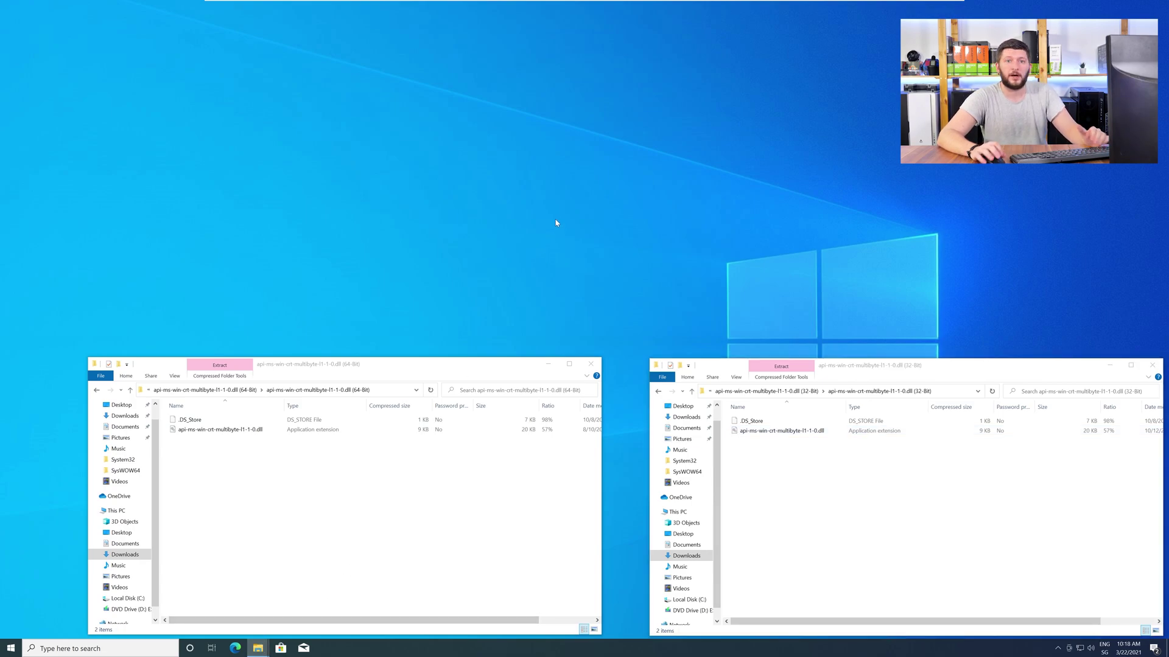
Open a third File Explorer window at the top centre showing This PC.
{"action": "key", "text": "super+e"}
{"action": "left_click_drag", "start_coordinate": [470, 11], "coordinate": [723, 77]}
{"action": "left_click", "coordinate": [398, 240]}
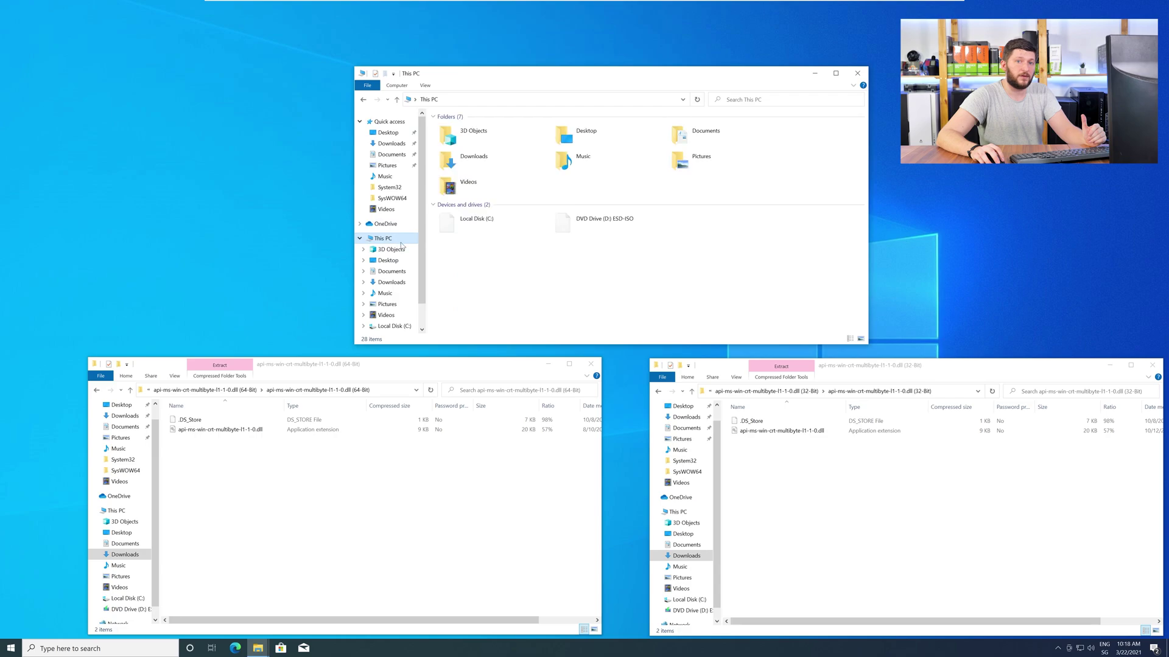
Copy the 64-bit DLL into C:\Windows\System32 with administrator permission.
{"action": "double_click", "coordinate": [505, 227]}
{"action": "double_click", "coordinate": [473, 172]}
{"action": "scroll", "coordinate": [493, 235], "scroll_direction": "down", "scroll_amount": 7}
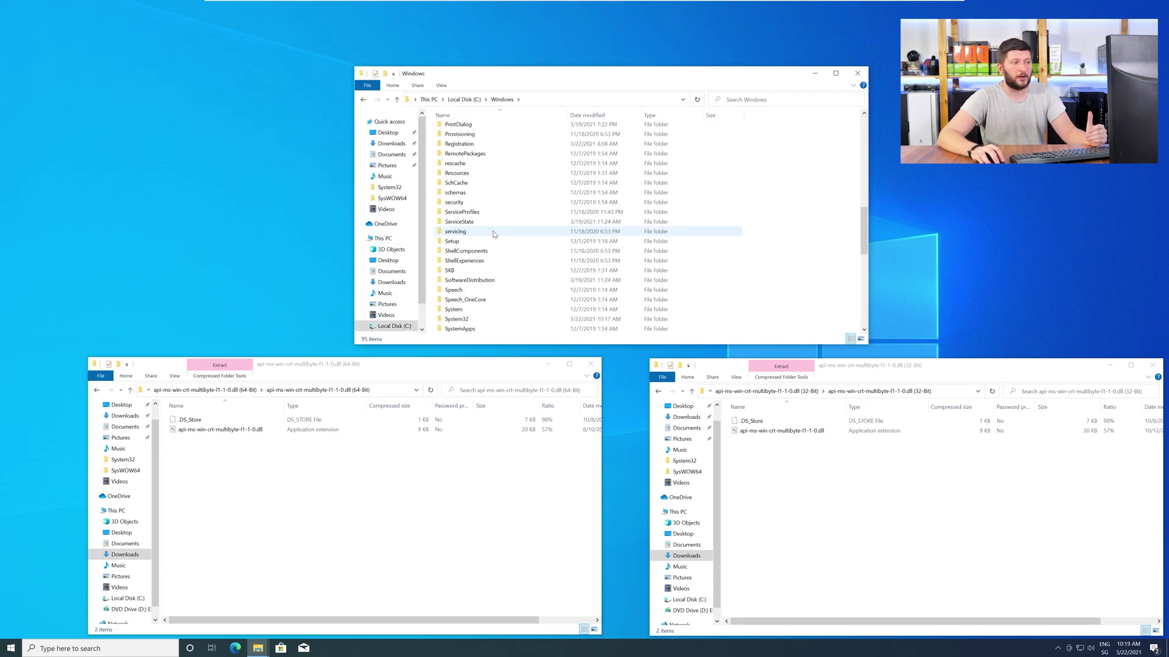
{"action": "left_click", "coordinate": [470, 203]}
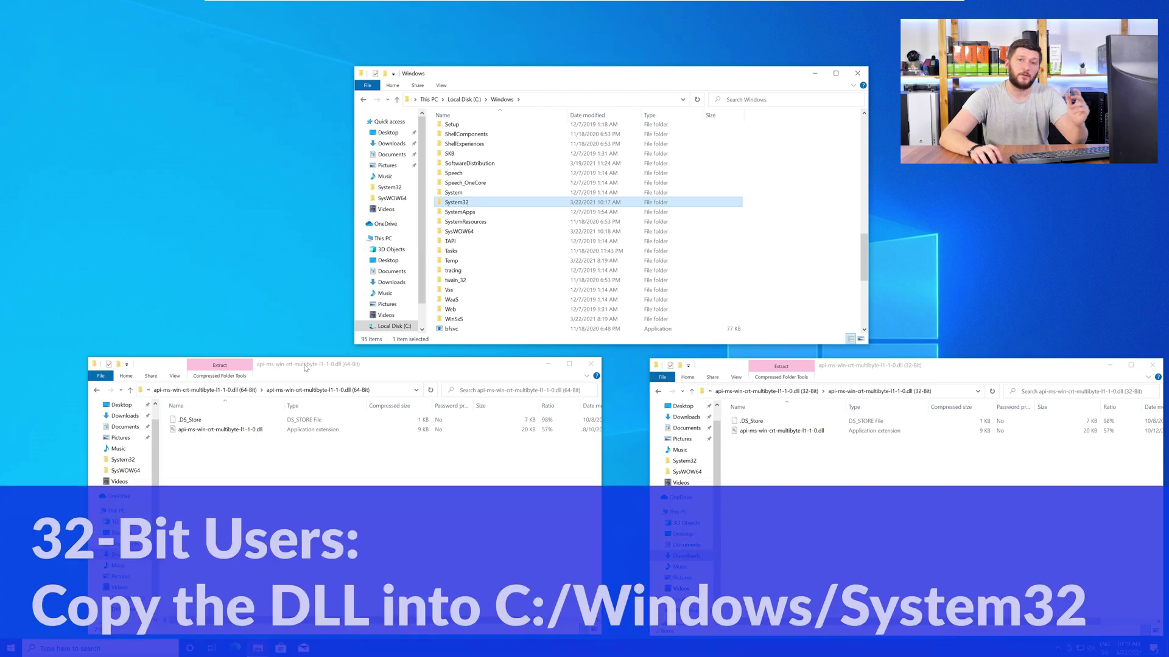
{"action": "mouse_move", "coordinate": [219, 429]}
{"action": "left_mouse_down"}
{"action": "mouse_move", "coordinate": [457, 229]}
{"action": "mouse_move", "coordinate": [459, 206]}
{"action": "left_mouse_up"}
{"action": "left_click", "coordinate": [550, 296]}
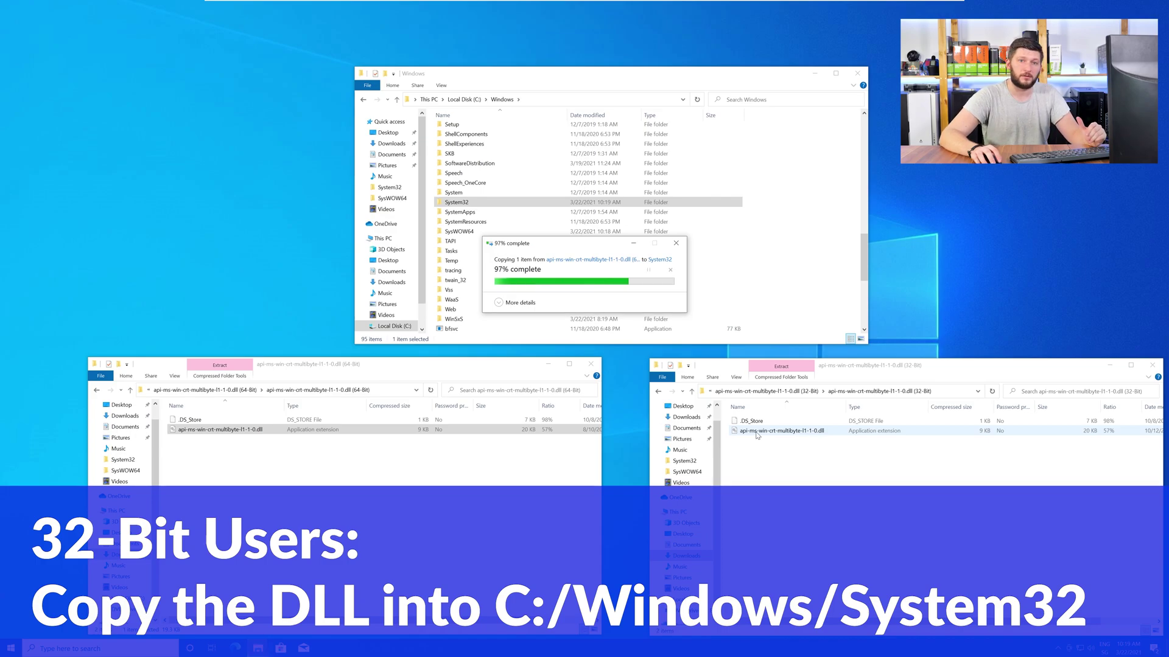
Copy the 32-bit DLL into SysWOW64 with administrator permission, then close the Windows and 32-bit windows.
{"action": "left_click_drag", "start_coordinate": [756, 436], "coordinate": [467, 235]}
{"action": "left_click", "coordinate": [552, 295]}
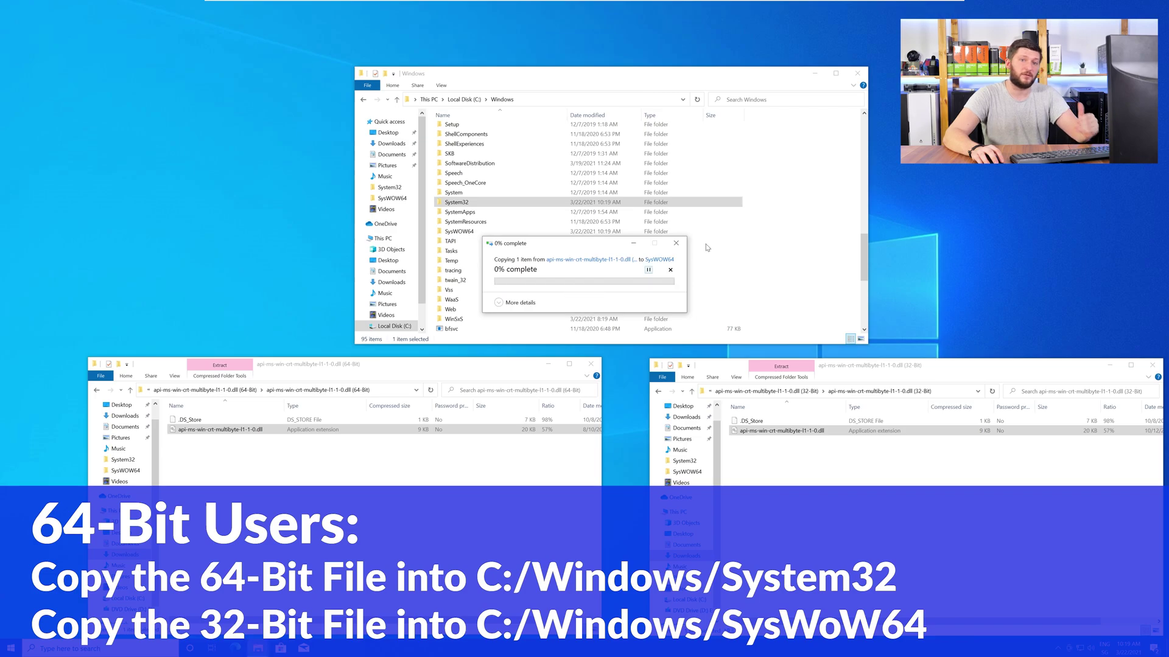
{"action": "left_click", "coordinate": [857, 74]}
{"action": "left_click", "coordinate": [1154, 366]}
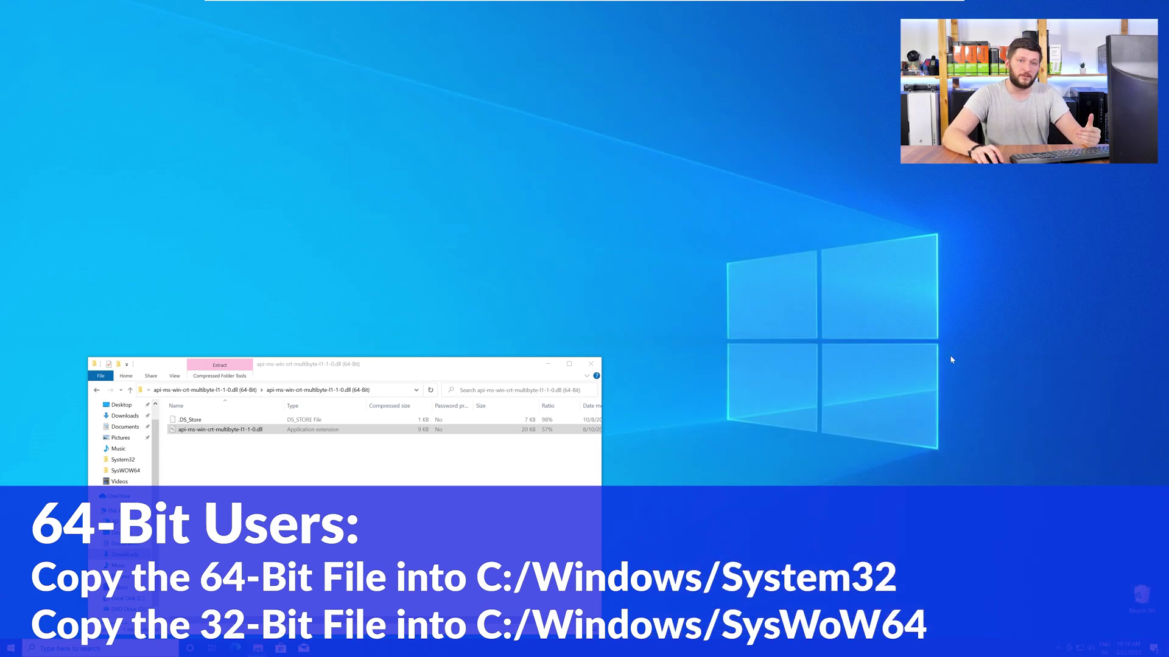
Close the remaining 64-bit DLL folder window.
{"action": "left_click", "coordinate": [590, 364]}
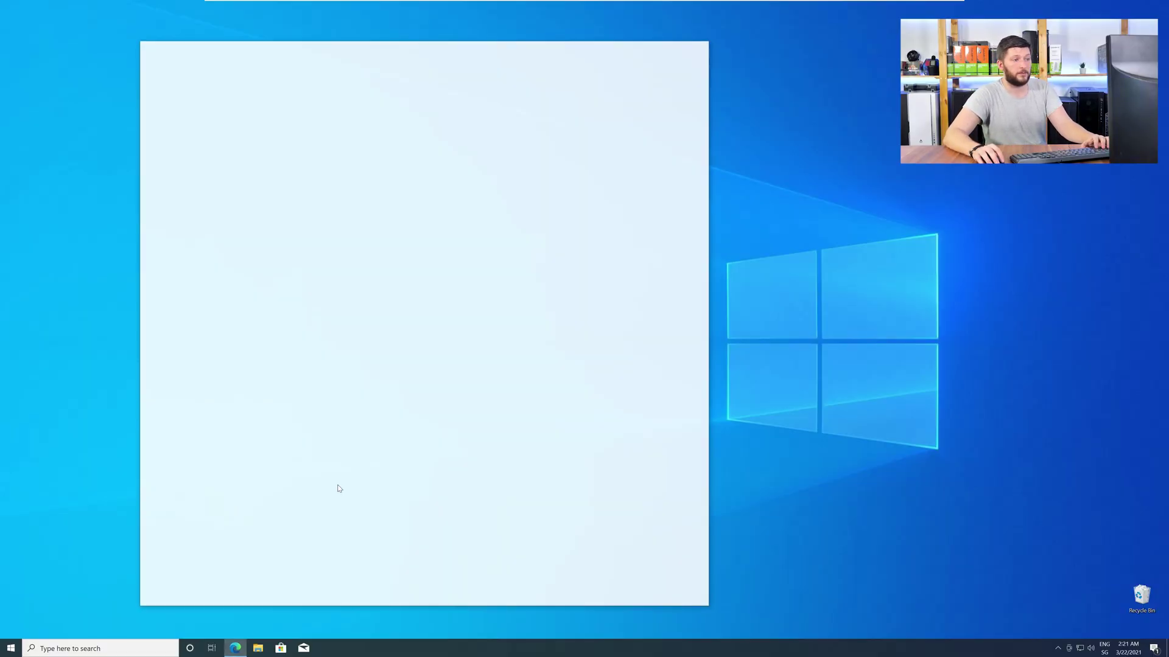
{"action": "type", "text": "https://www.sts-tutorial.com/download/credistributable2019"}
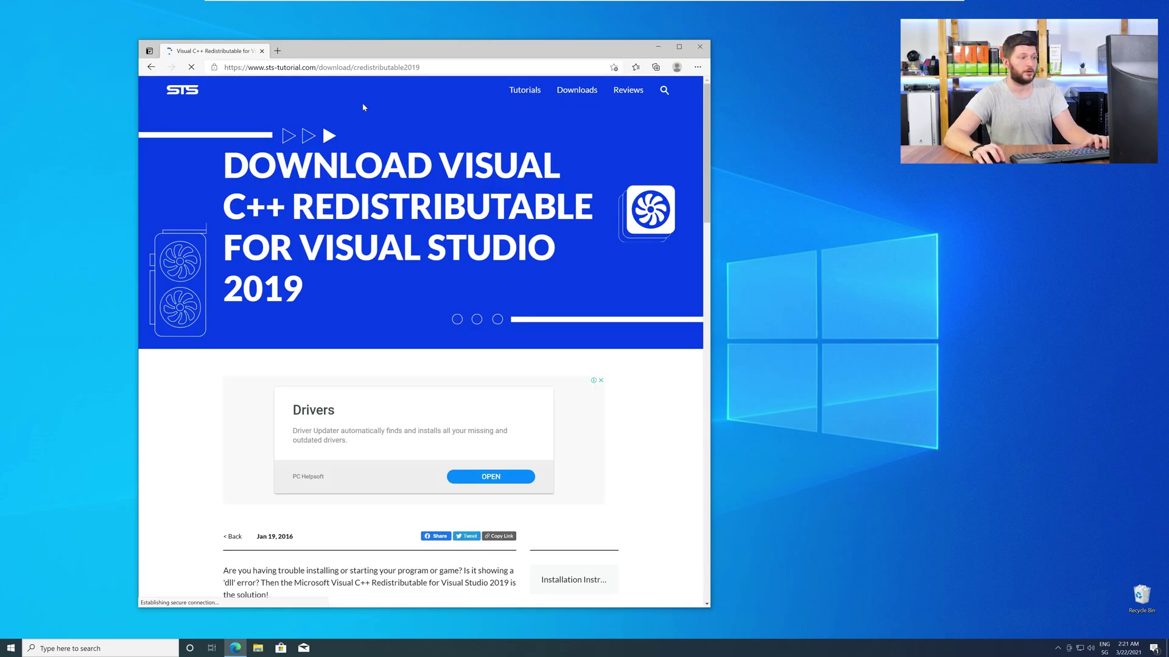
{"action": "scroll", "coordinate": [186, 316], "scroll_direction": "down", "scroll_amount": 3}
{"action": "scroll", "coordinate": [187, 315], "scroll_direction": "down", "scroll_amount": 5}
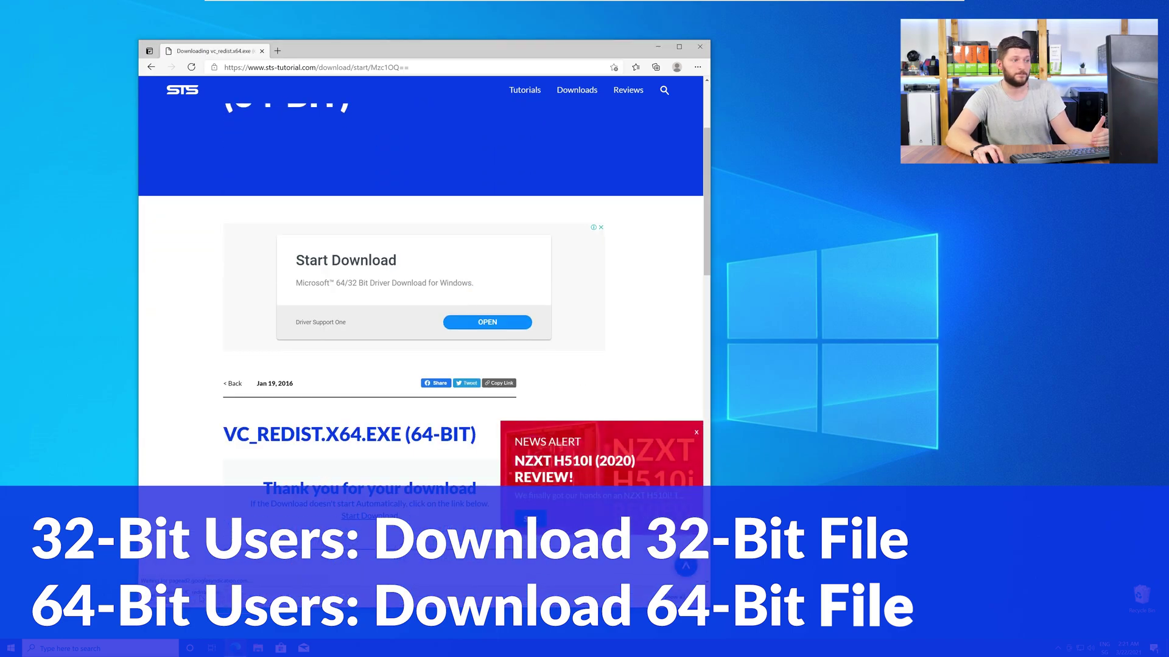
Close Edge to reveal the vc_redist.x64.exe installer.
{"action": "left_click", "coordinate": [698, 48]}
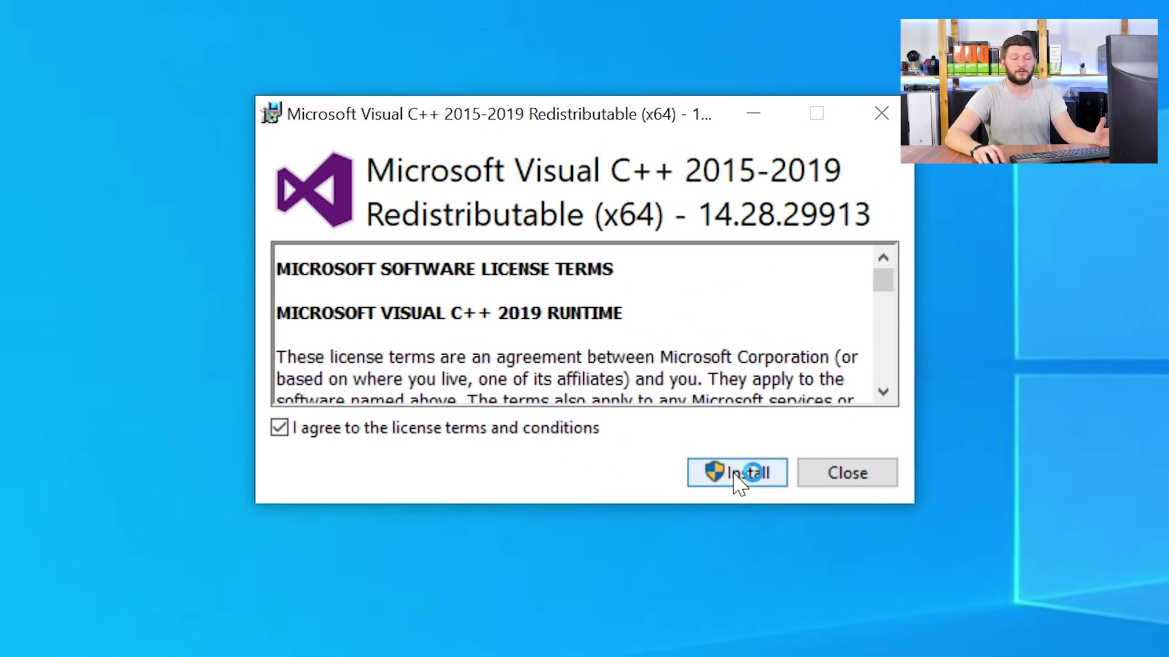
Install the Visual C++ 2015-2019 x64 redistributable, approving the UAC prompt.
{"action": "left_click", "coordinate": [737, 475]}
{"action": "left_click", "coordinate": [522, 493]}
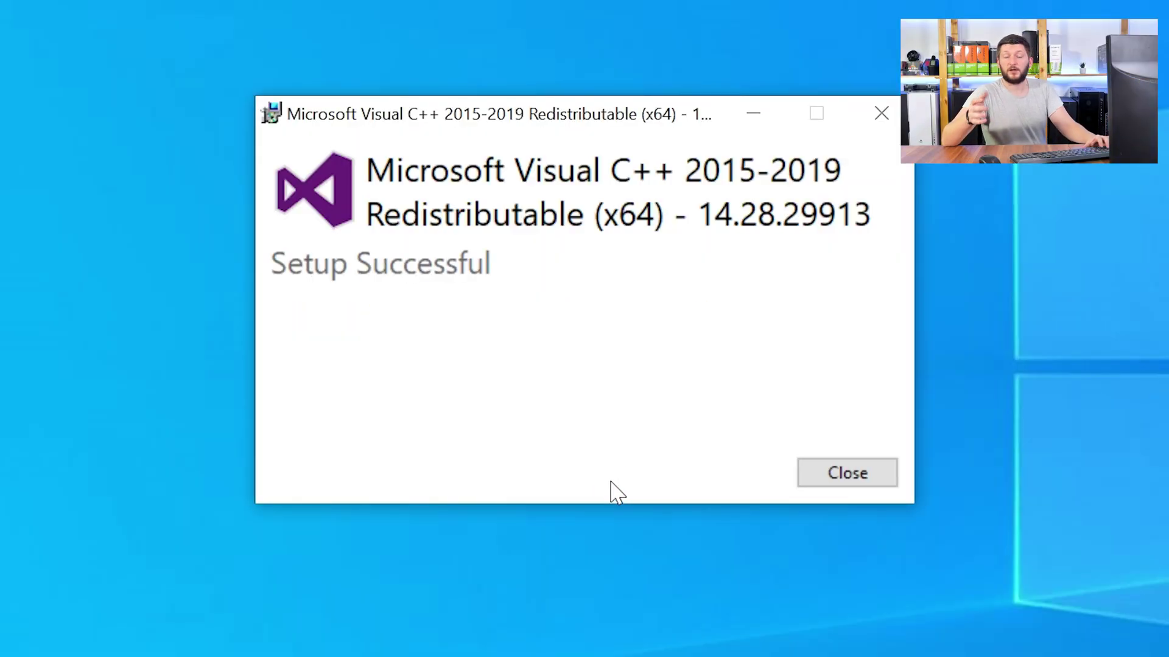
Dismiss the Setup Successful dialog for the Visual C++ 2015-2019 x64 redistributable.
{"action": "left_click", "coordinate": [822, 471]}
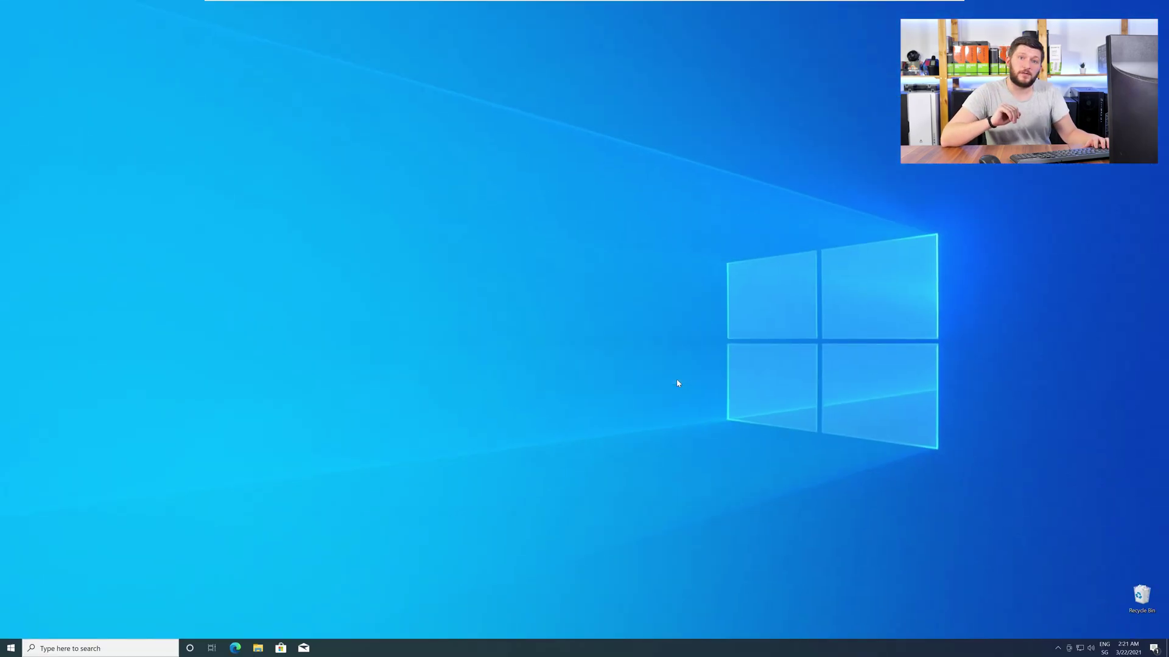